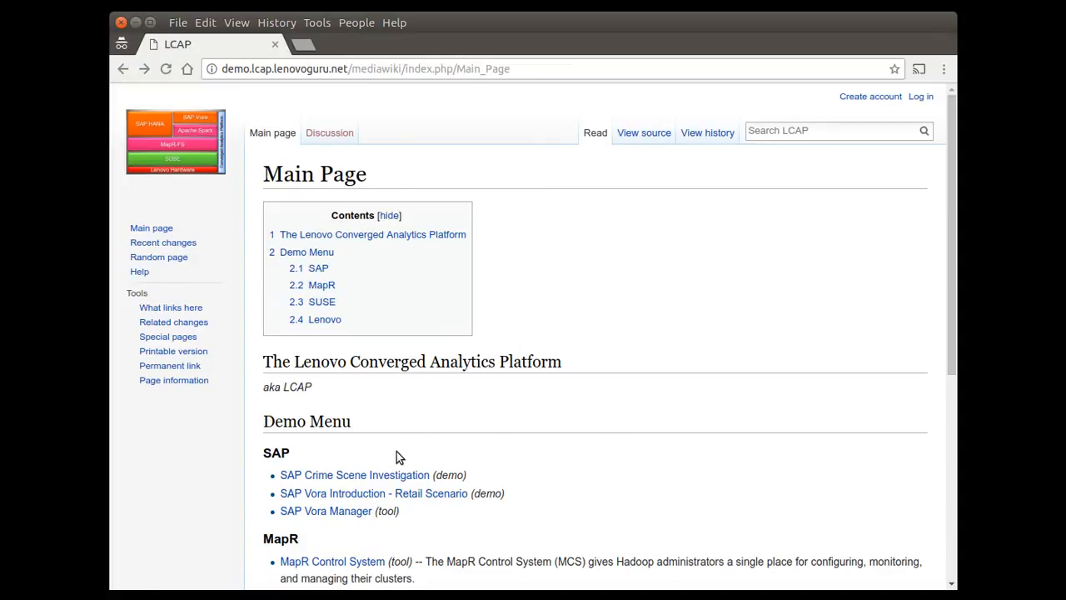
Open the SAP Crime Scene Investigation demo page and launch its Crime Investigator demo URL.
{"action": "left_click", "coordinate": [398, 475]}
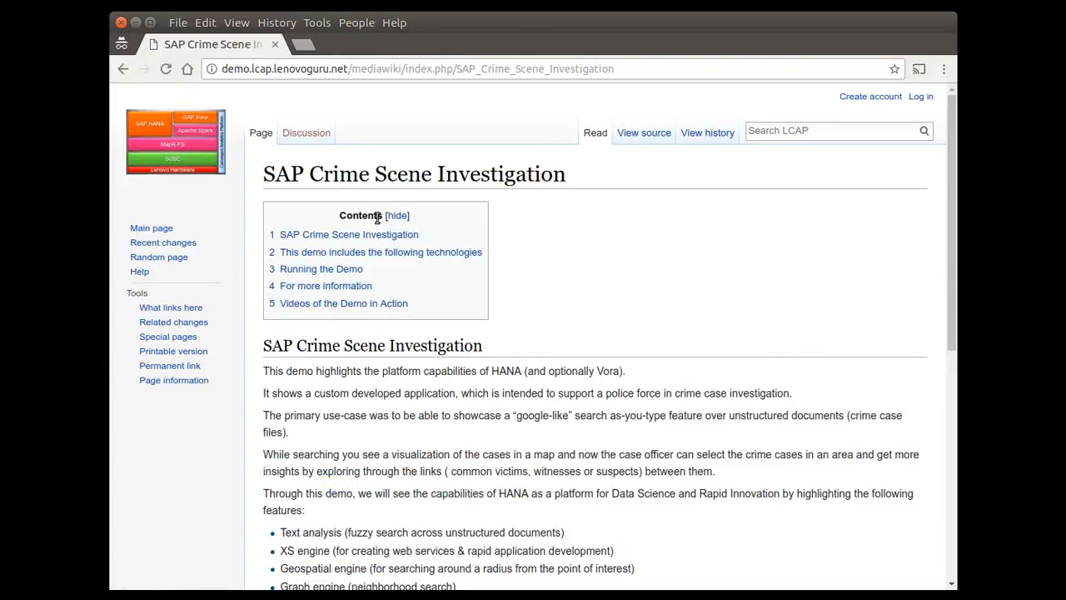
{"action": "scroll", "coordinate": [600, 383], "scroll_direction": "down", "scroll_amount": 5}
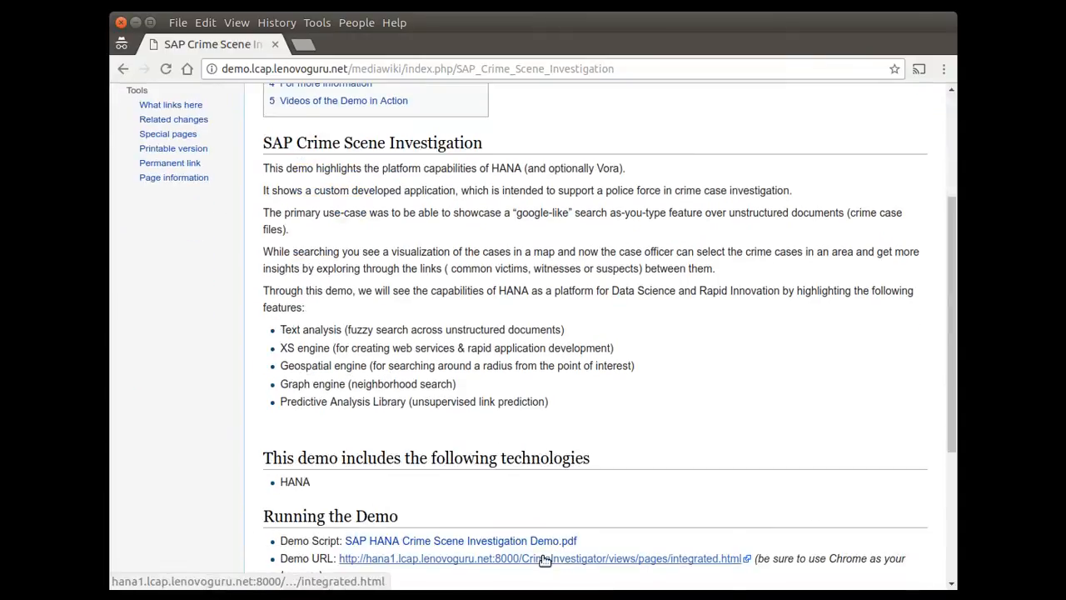
{"action": "left_click", "coordinate": [543, 560]}
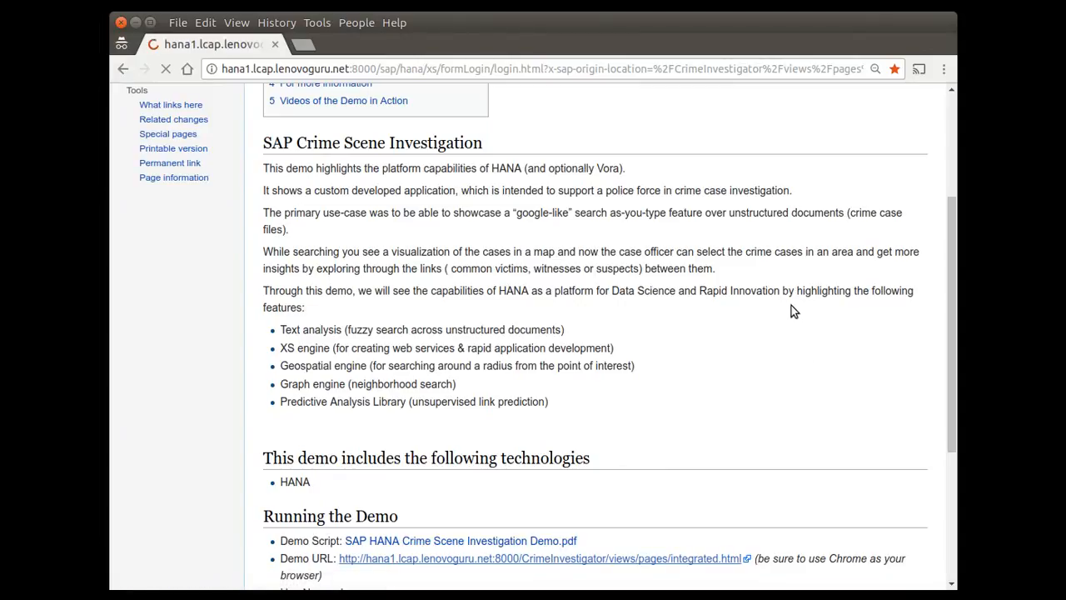
Log on to SAP HANA as the user demo with the account password.
{"action": "type", "text": "demo"}
{"action": "key", "text": "Tab"}
{"action": "type", "text": "•••••••"}
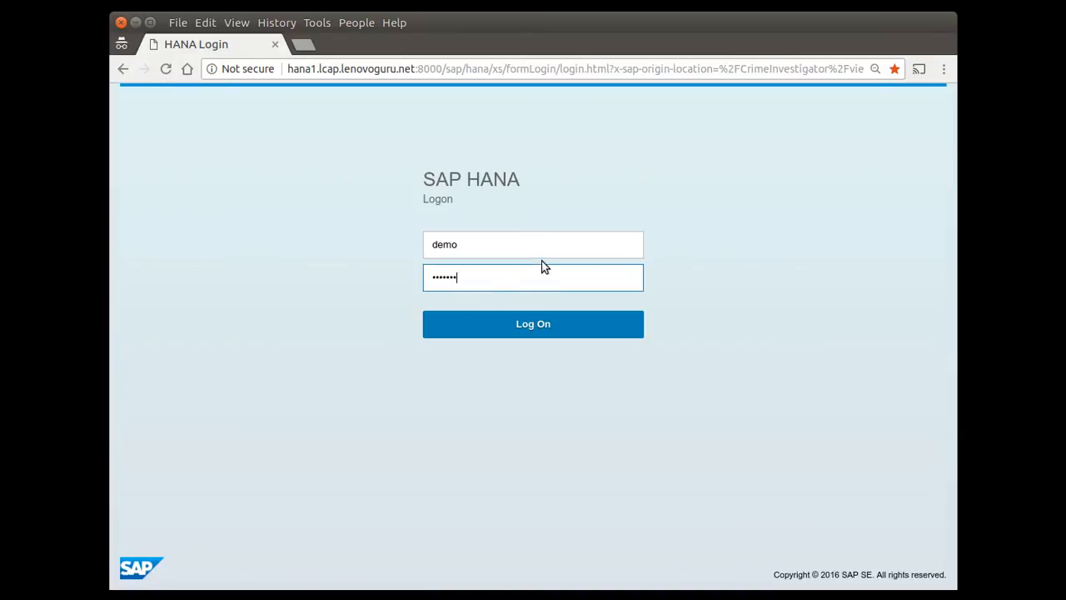
{"action": "key", "text": "Return"}
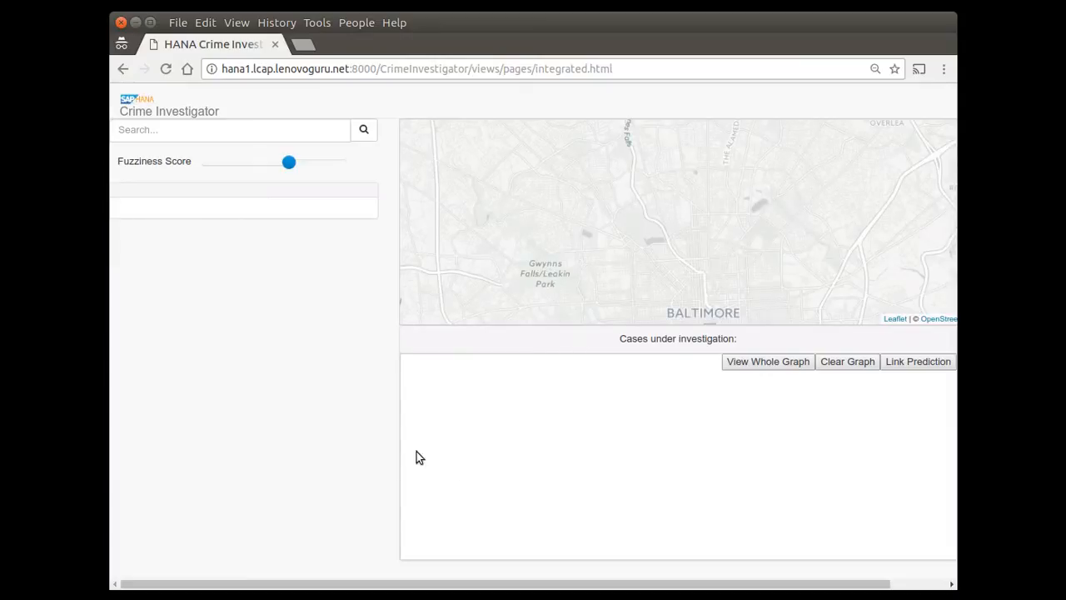
Search the case records for "robbery", trying the shortened term "robbe" before restoring the full word.
{"action": "left_click", "coordinate": [238, 129]}
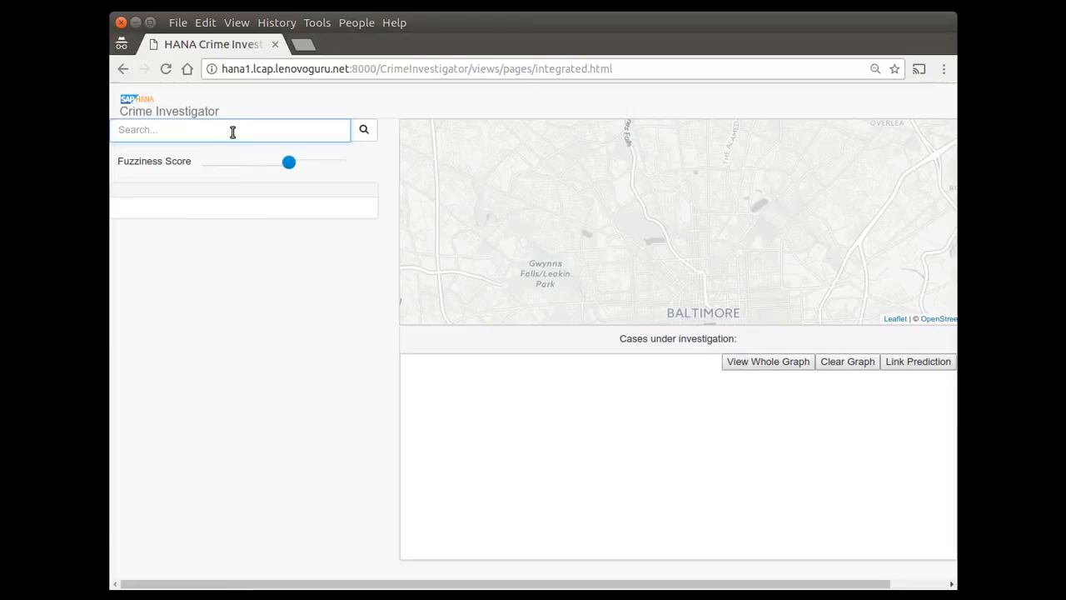
{"action": "type", "text": "robbery"}
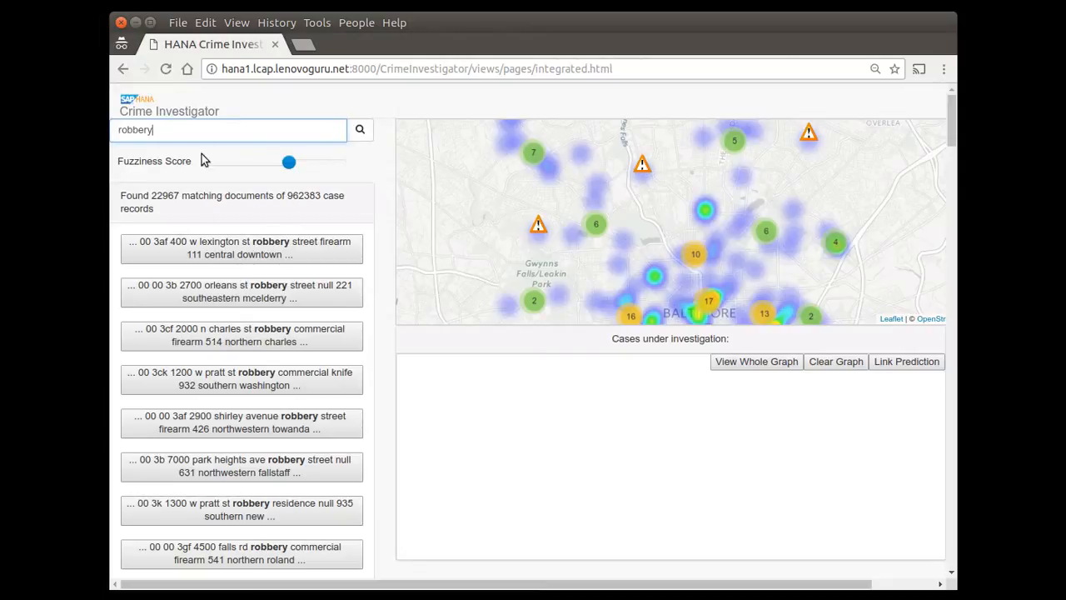
{"action": "key", "text": "BackSpace"}
{"action": "key", "text": "BackSpace"}
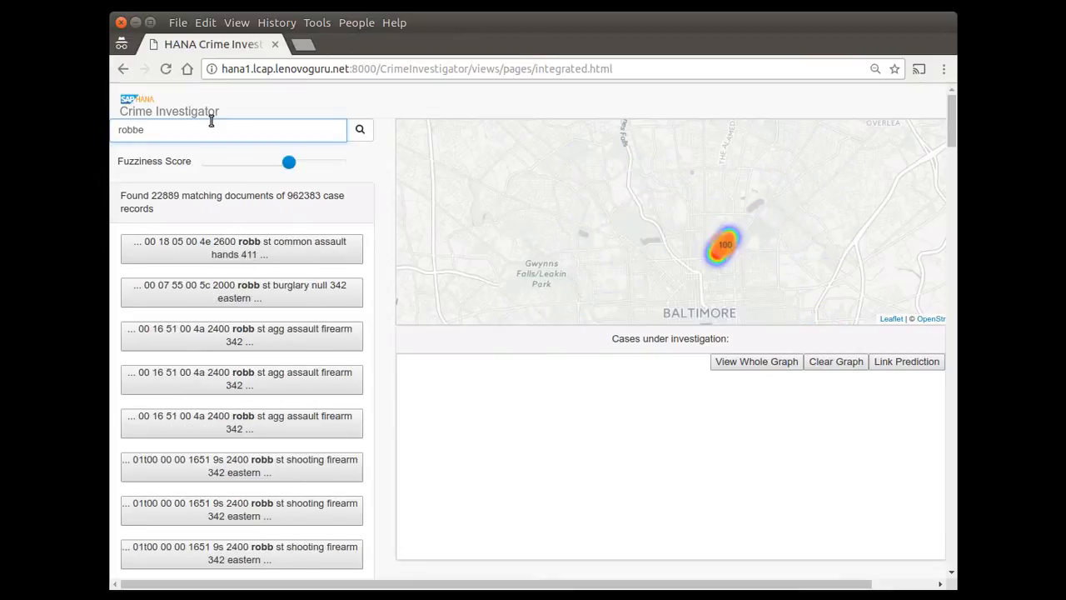
{"action": "type", "text": "ry"}
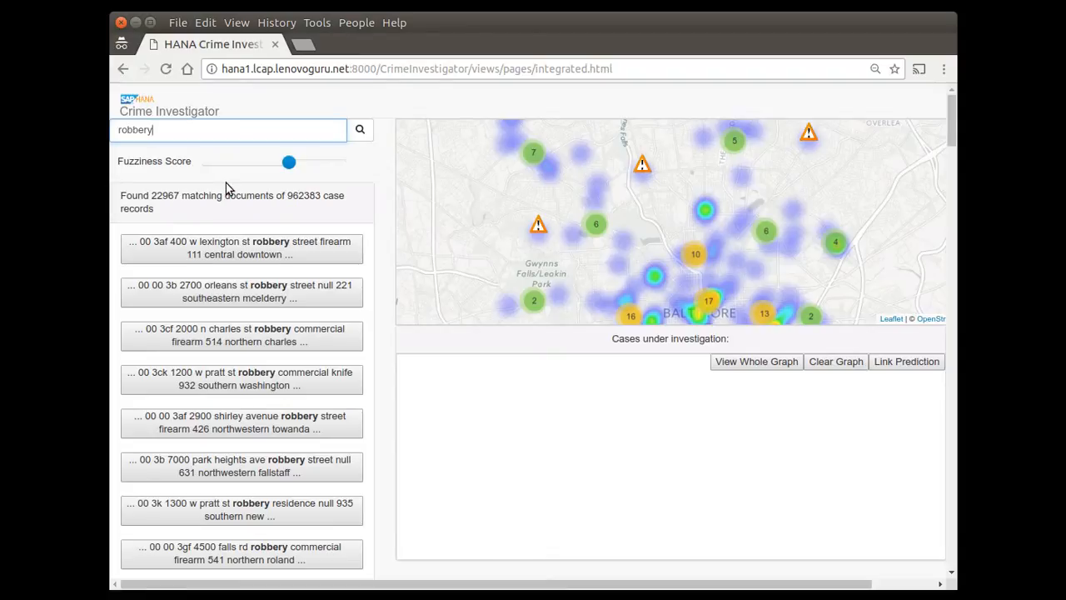
Add the third result, the commercial firearm robbery in northern Charles, to the investigation graph.
{"action": "left_click", "coordinate": [246, 332]}
{"action": "left_click_drag", "start_coordinate": [247, 333], "coordinate": [714, 483]}
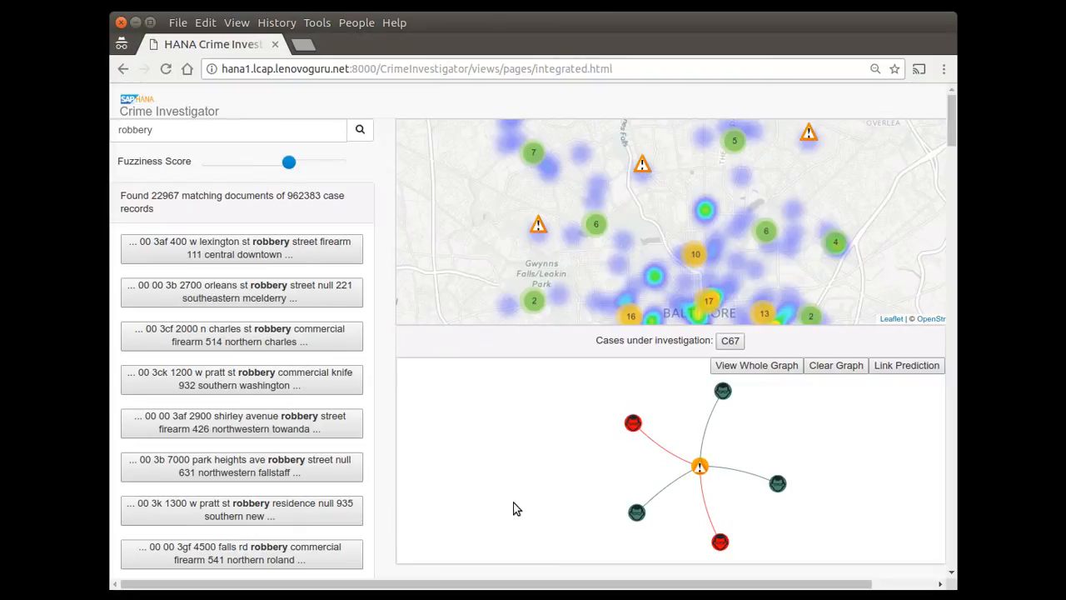
{"action": "mouse_move", "coordinate": [666, 496]}
Open the case at the westernmost warning marker on the map and add this northwestern carjacking to the investigation graph.
{"action": "left_click", "coordinate": [539, 228]}
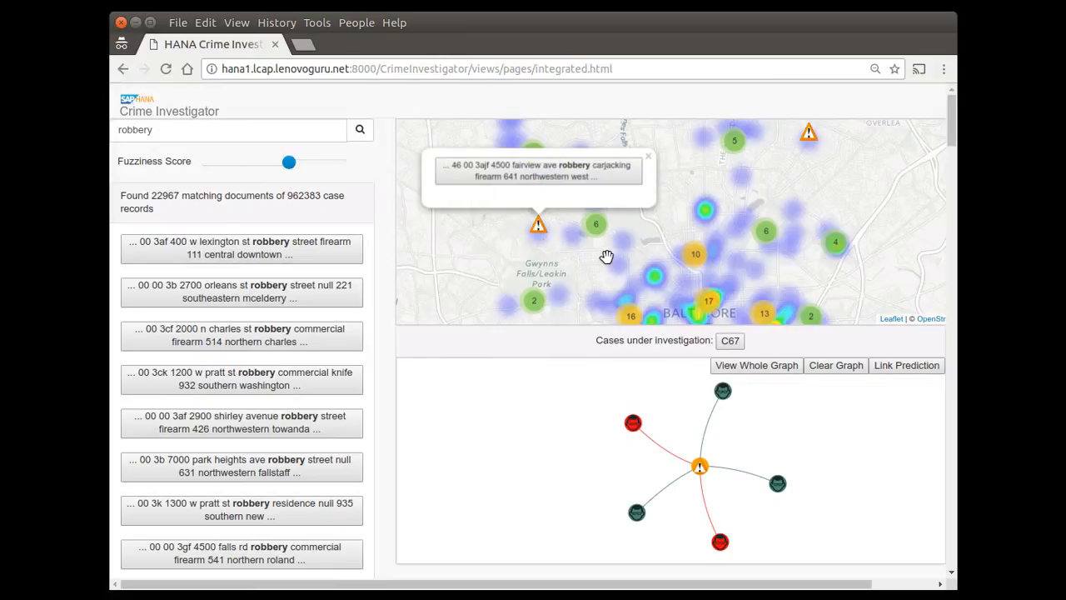
{"action": "mouse_move", "coordinate": [700, 455]}
{"action": "left_click_drag", "start_coordinate": [559, 171], "coordinate": [571, 433]}
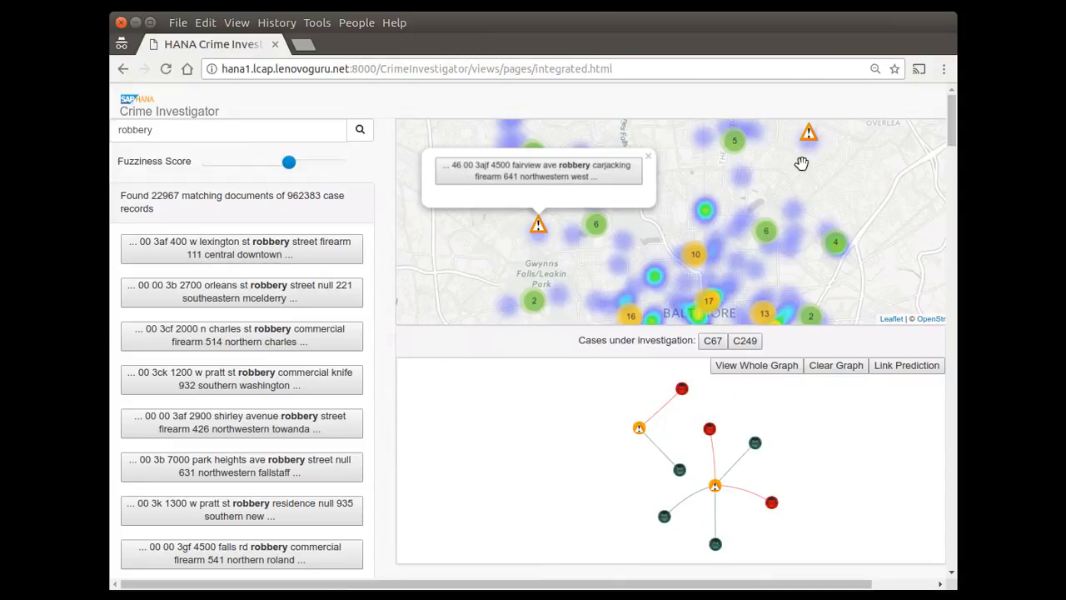
Examine the robbery cases behind the map's northeastern and north-central warning markers.
{"action": "left_click", "coordinate": [810, 135]}
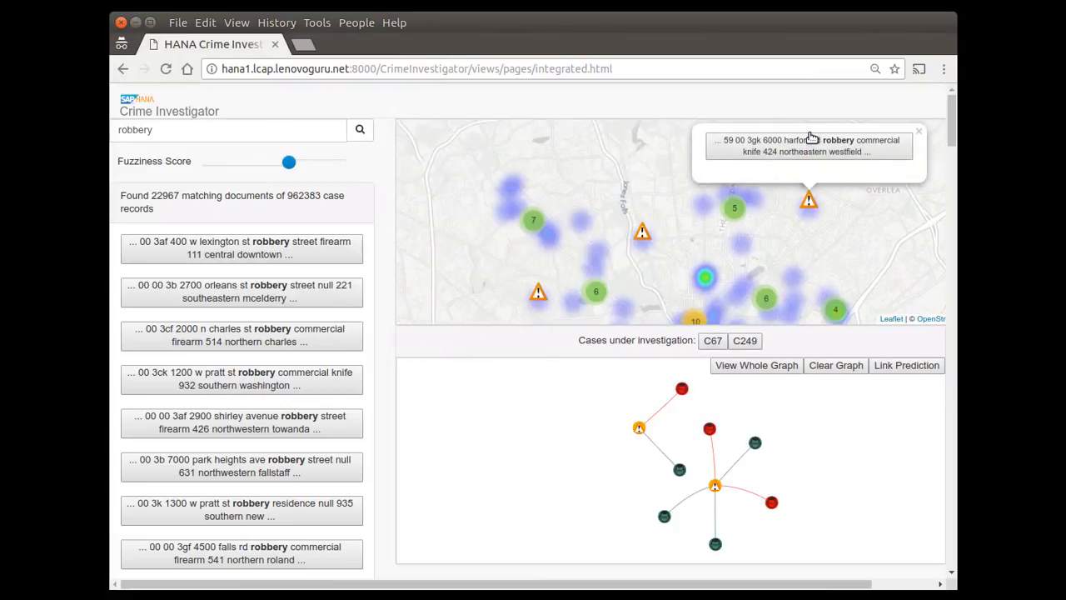
{"action": "left_click", "coordinate": [641, 234]}
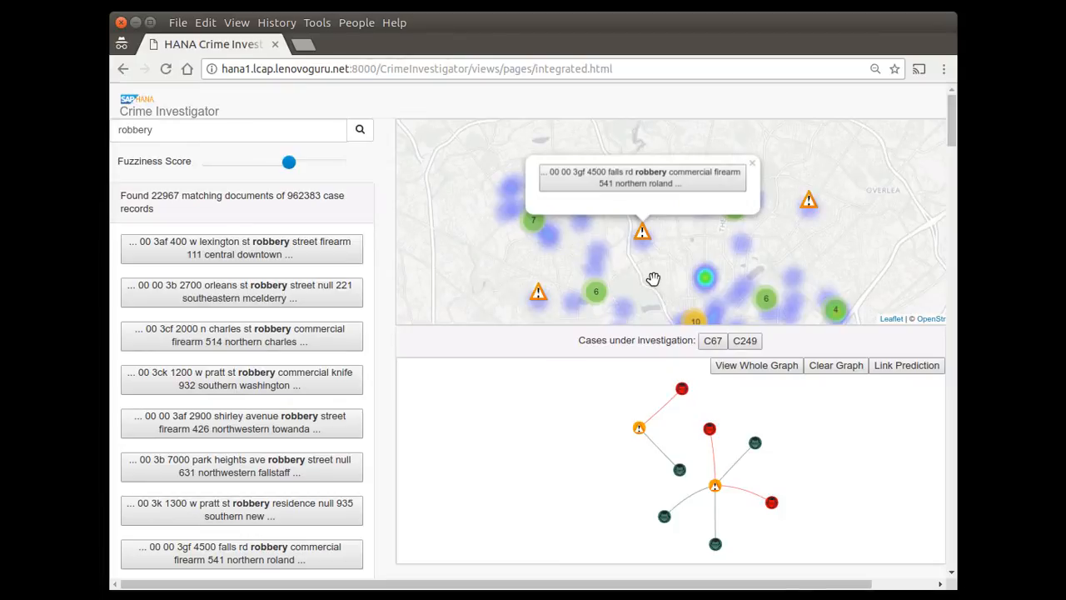
Narrow the case search to "robbery + homesteed".
{"action": "left_click", "coordinate": [265, 130]}
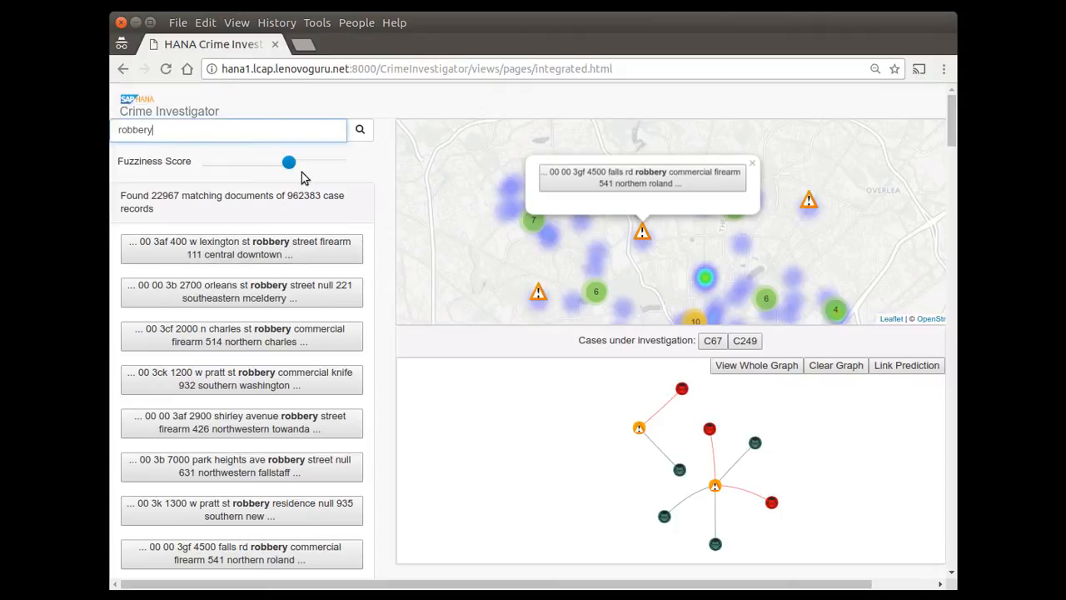
{"action": "type", "text": "+"}
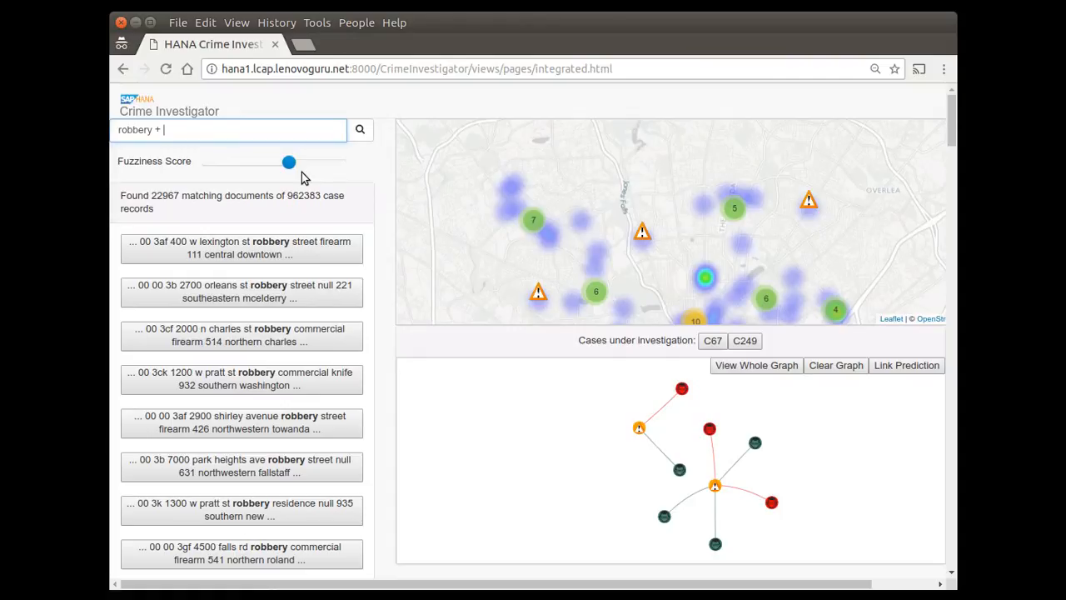
{"action": "type", "text": "homestead"}
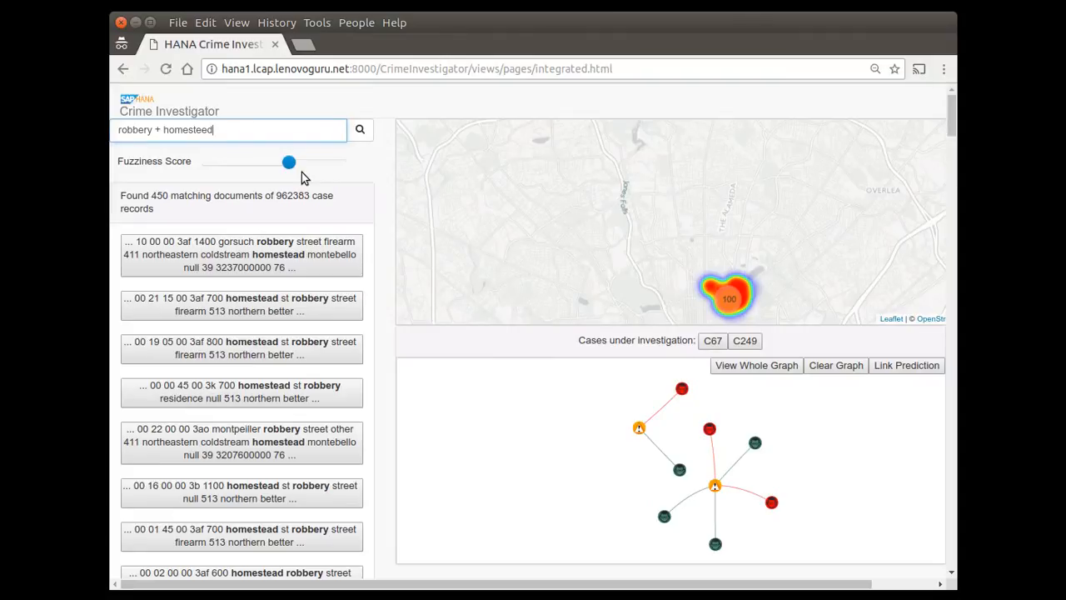
Raise the Fuzziness Score to about three quarters of its range.
{"action": "mouse_move", "coordinate": [289, 170]}
{"action": "mouse_move", "coordinate": [290, 168]}
{"action": "left_mouse_down"}
{"action": "mouse_move", "coordinate": [310, 163]}
{"action": "mouse_move", "coordinate": [297, 171]}
{"action": "left_mouse_up"}
{"action": "left_click_drag", "start_coordinate": [289, 163], "coordinate": [311, 166]}
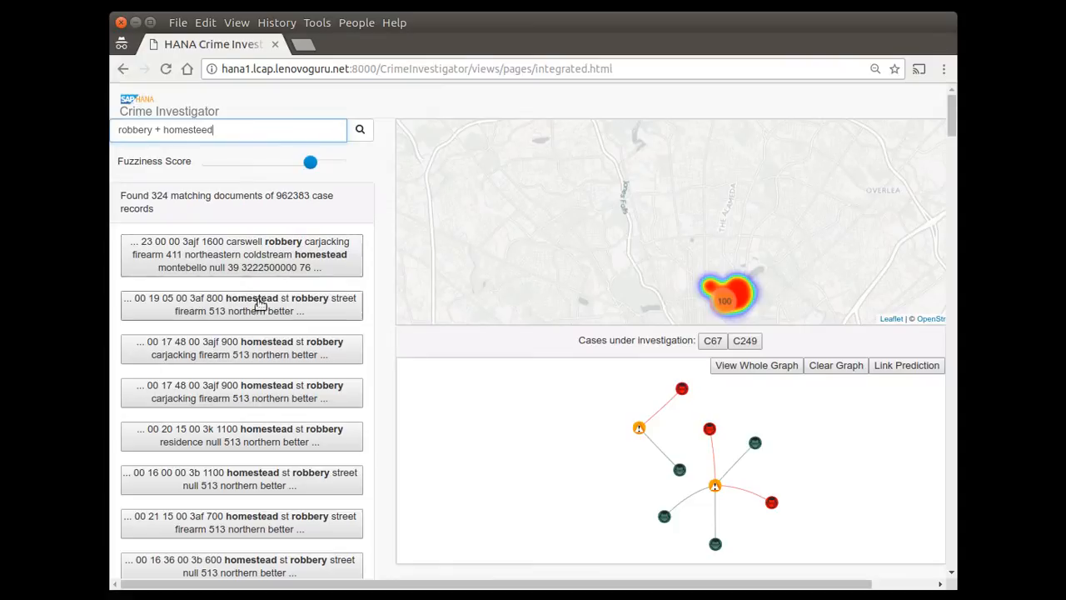
Add the first-listed Coldstream carjacking and the sixth-listed street robbery to the investigation graph, and rearrange its nodes.
{"action": "left_click_drag", "start_coordinate": [252, 254], "coordinate": [557, 449]}
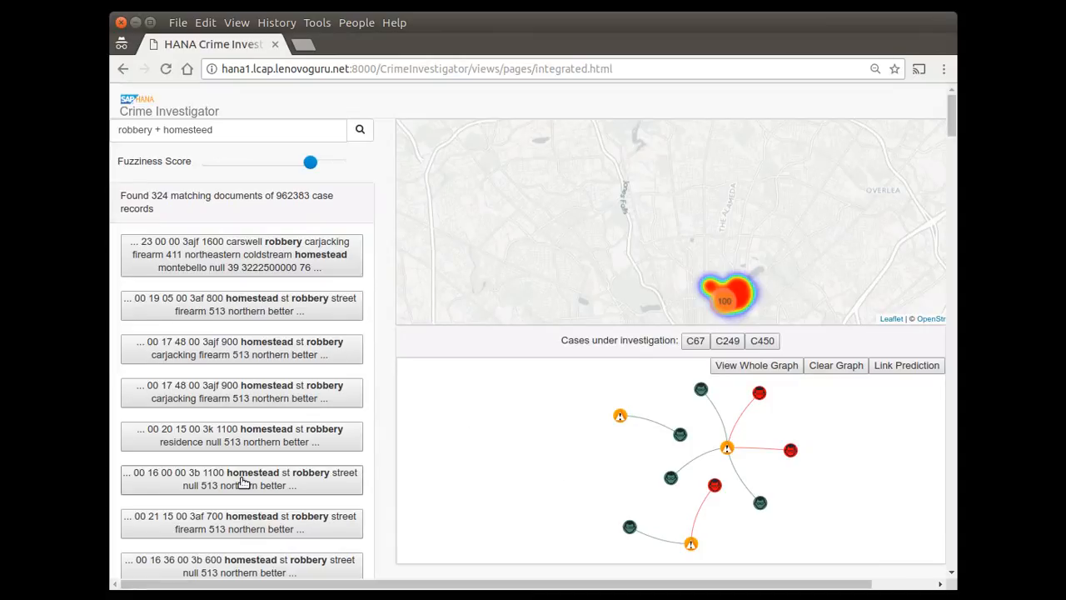
{"action": "left_click_drag", "start_coordinate": [242, 481], "coordinate": [497, 468]}
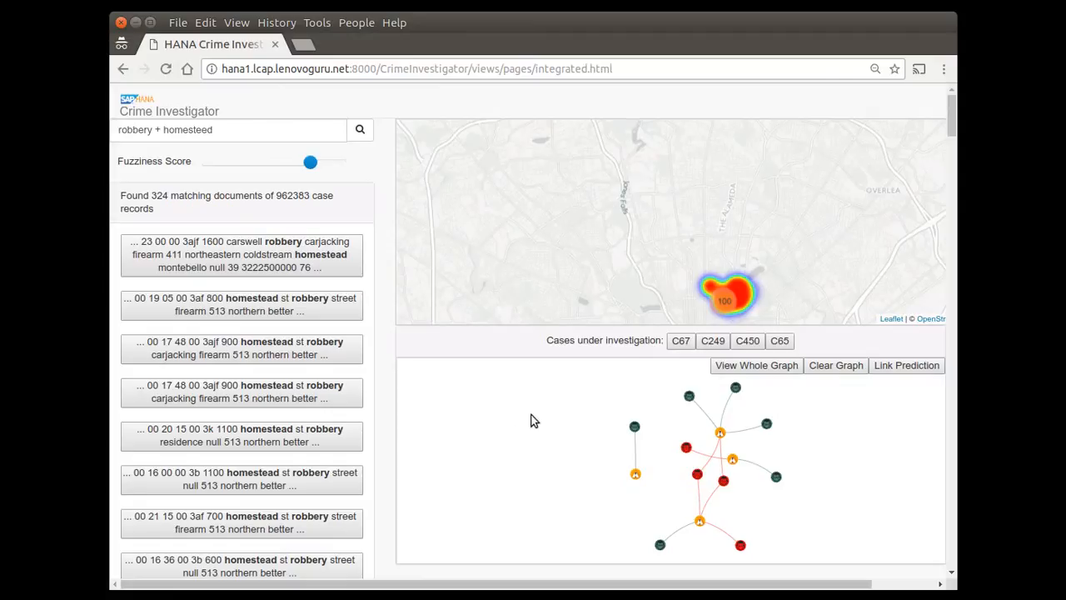
{"action": "mouse_move", "coordinate": [688, 398]}
{"action": "left_click_drag", "start_coordinate": [688, 400], "coordinate": [488, 450]}
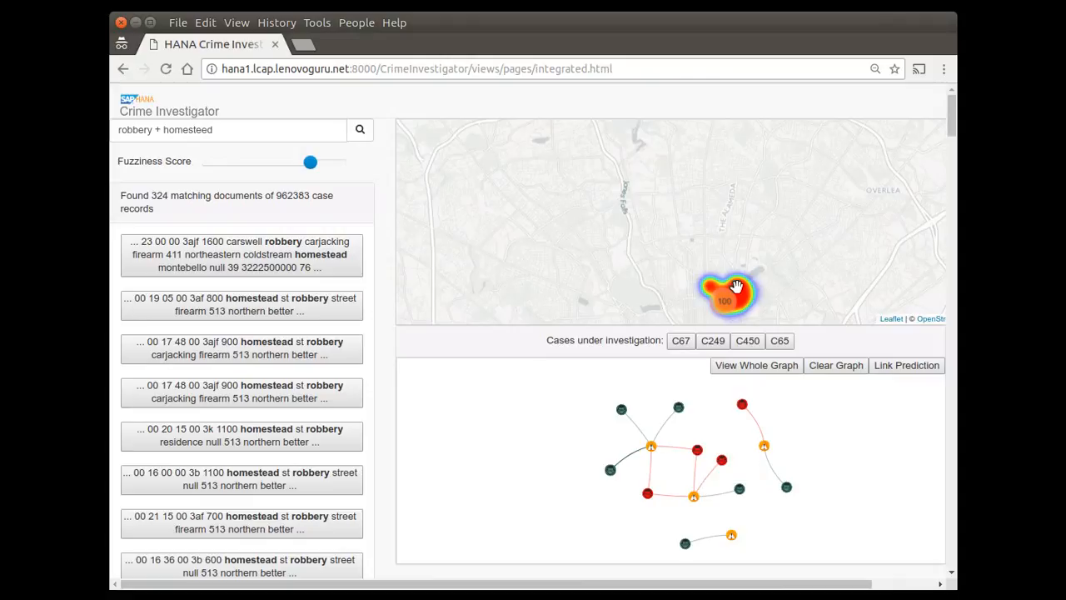
Centre the robbery heat map on the Homestead cluster and magnify it to examine the individual hot spots.
{"action": "left_click_drag", "start_coordinate": [737, 295], "coordinate": [642, 213]}
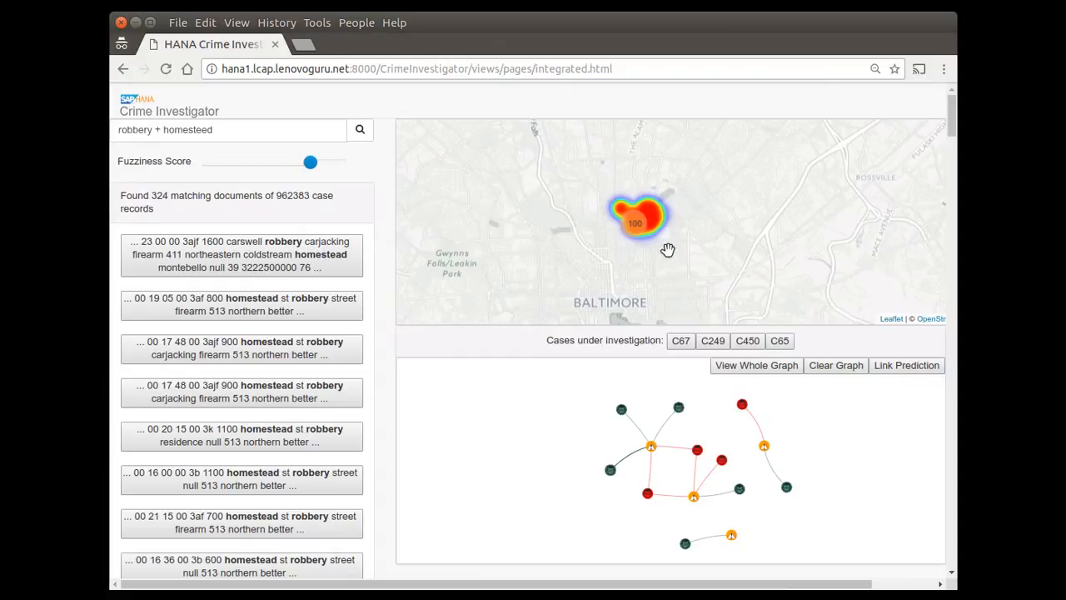
{"action": "scroll", "coordinate": [642, 231], "scroll_direction": "up", "scroll_amount": 1}
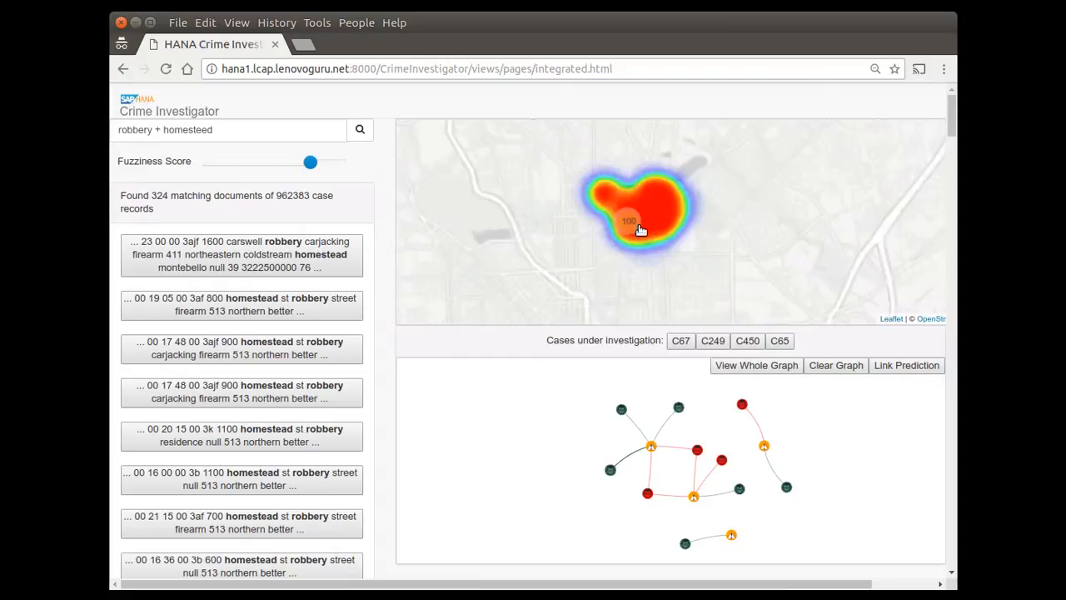
{"action": "scroll", "coordinate": [633, 226], "scroll_direction": "up", "scroll_amount": 1}
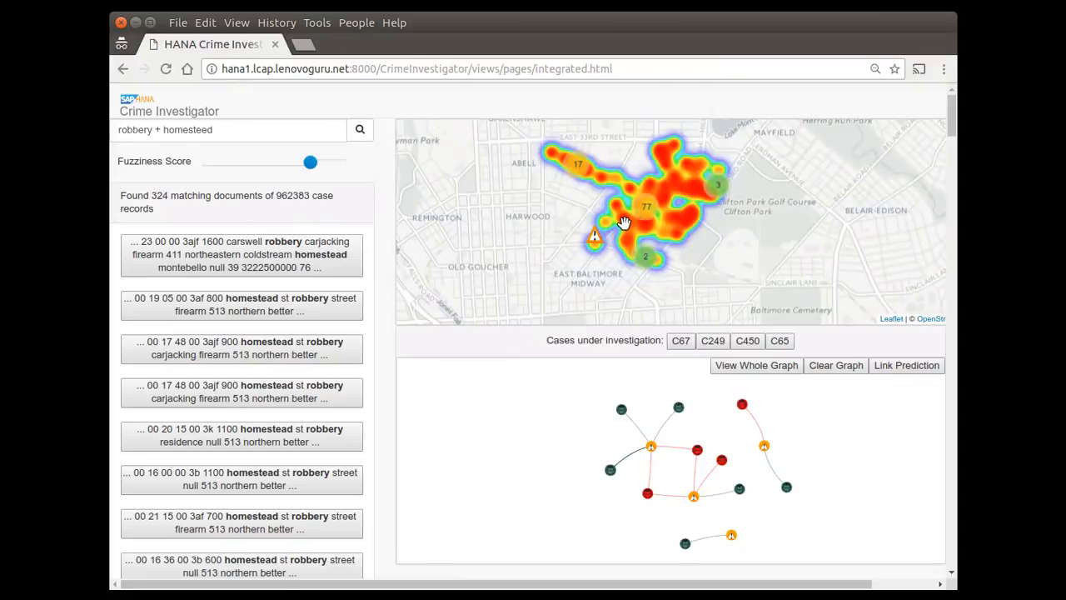
{"action": "scroll", "coordinate": [637, 223], "scroll_direction": "down", "scroll_amount": 1}
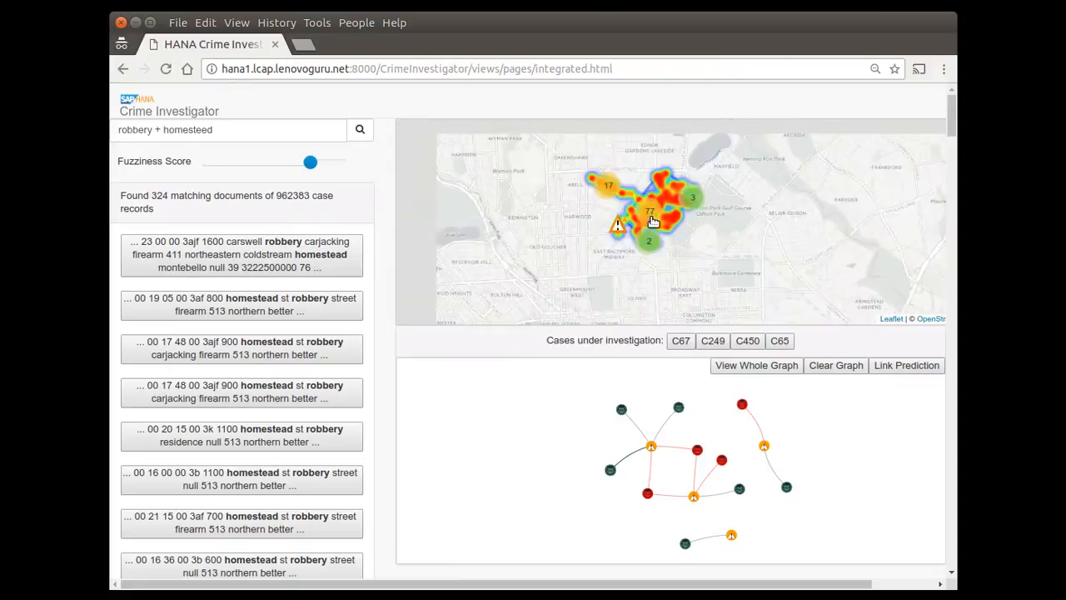
{"action": "scroll", "coordinate": [646, 223], "scroll_direction": "up", "scroll_amount": 1}
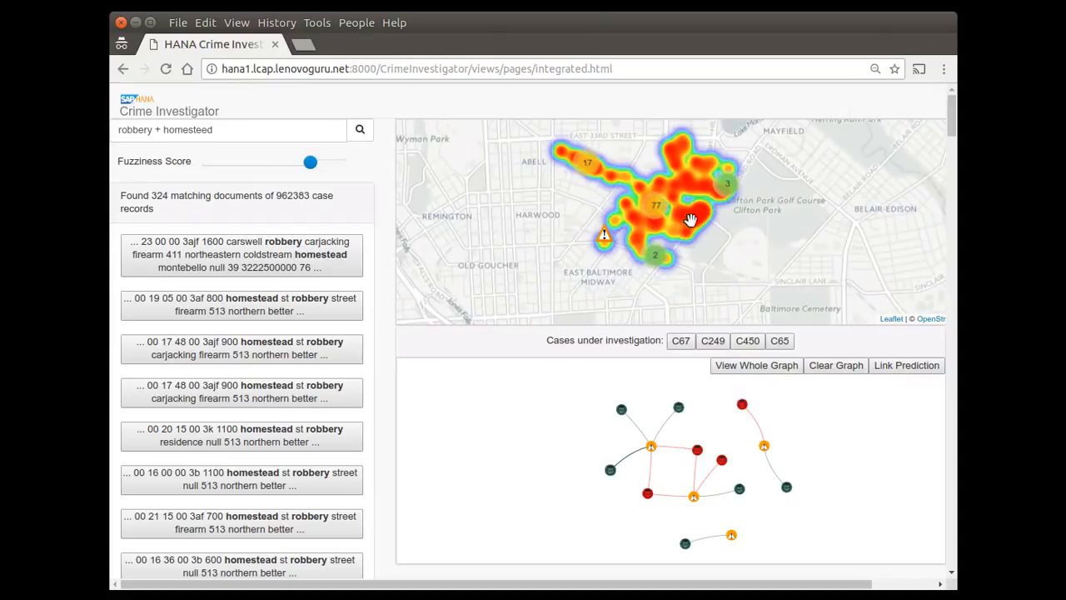
{"action": "scroll", "coordinate": [681, 213], "scroll_direction": "up", "scroll_amount": 1}
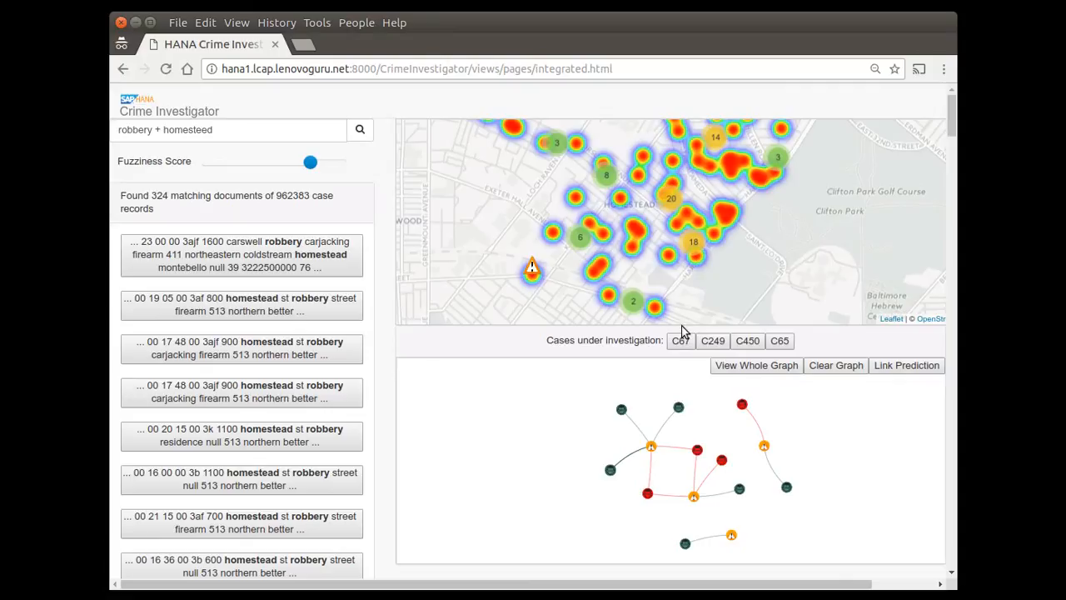
Clear the investigation graph and add only the first-listed northeastern Coldstream carjacking case to it.
{"action": "left_click", "coordinate": [839, 366]}
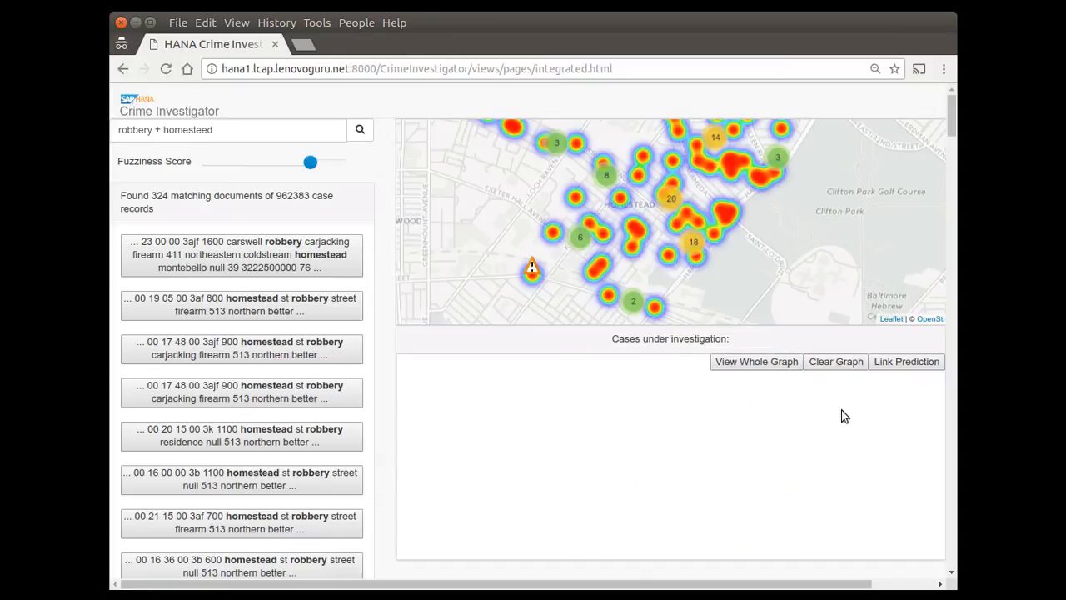
{"action": "left_click", "coordinate": [231, 259]}
{"action": "left_click_drag", "start_coordinate": [230, 259], "coordinate": [673, 510]}
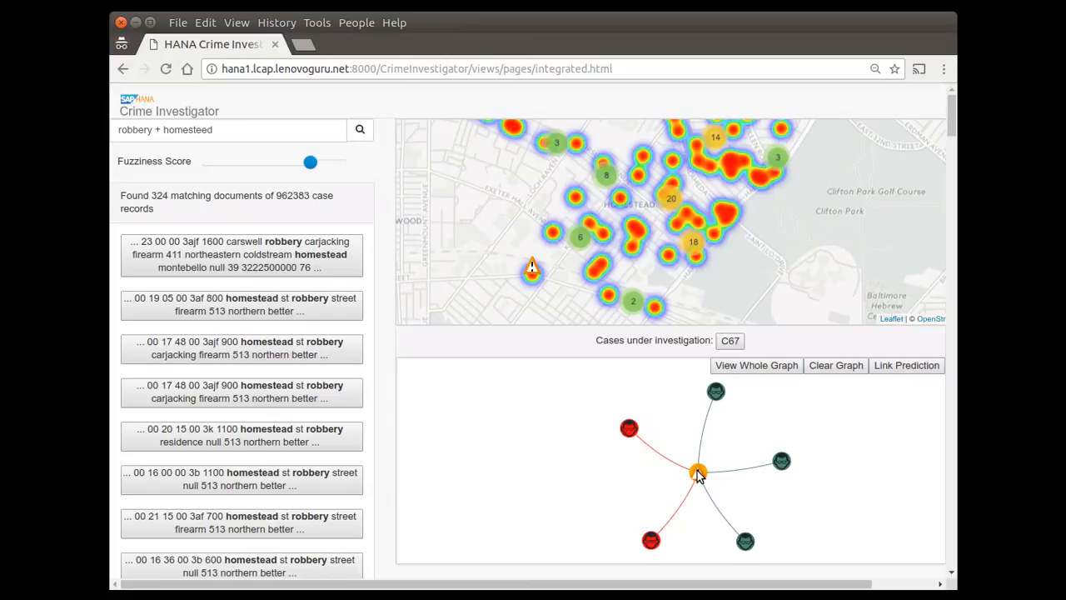
Expand the central C67 case node with its related cases and reposition a connected red person node.
{"action": "mouse_move", "coordinate": [699, 475]}
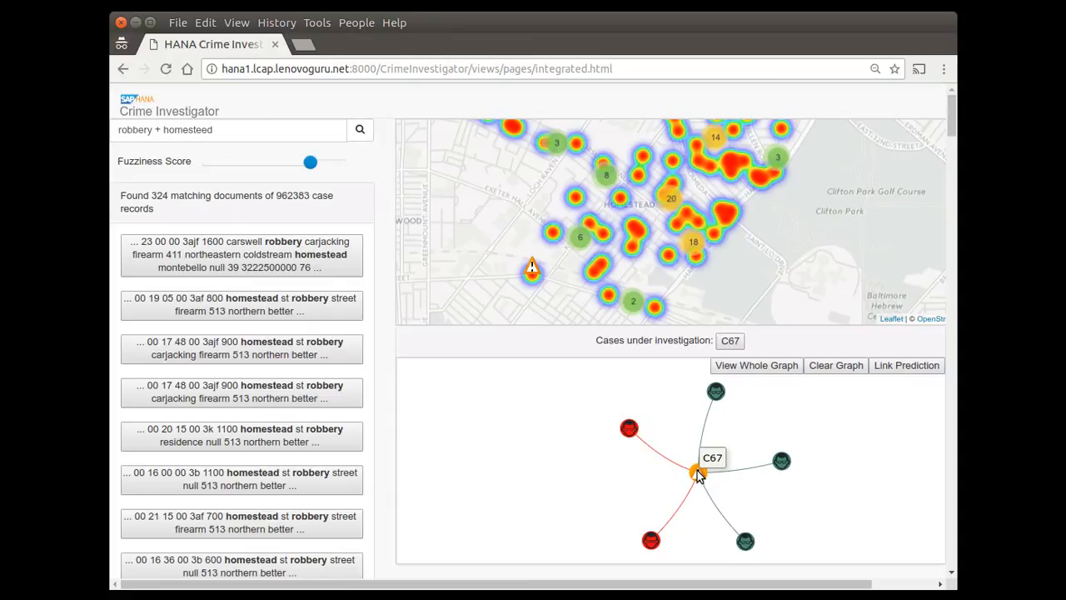
{"action": "left_click", "coordinate": [698, 473]}
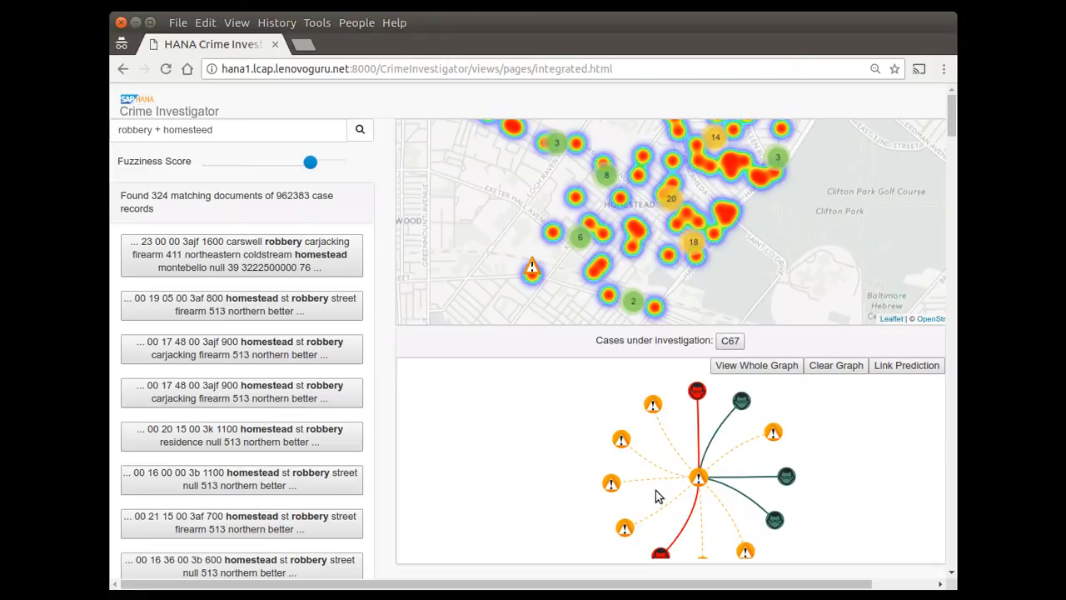
{"action": "left_click_drag", "start_coordinate": [697, 392], "coordinate": [622, 385]}
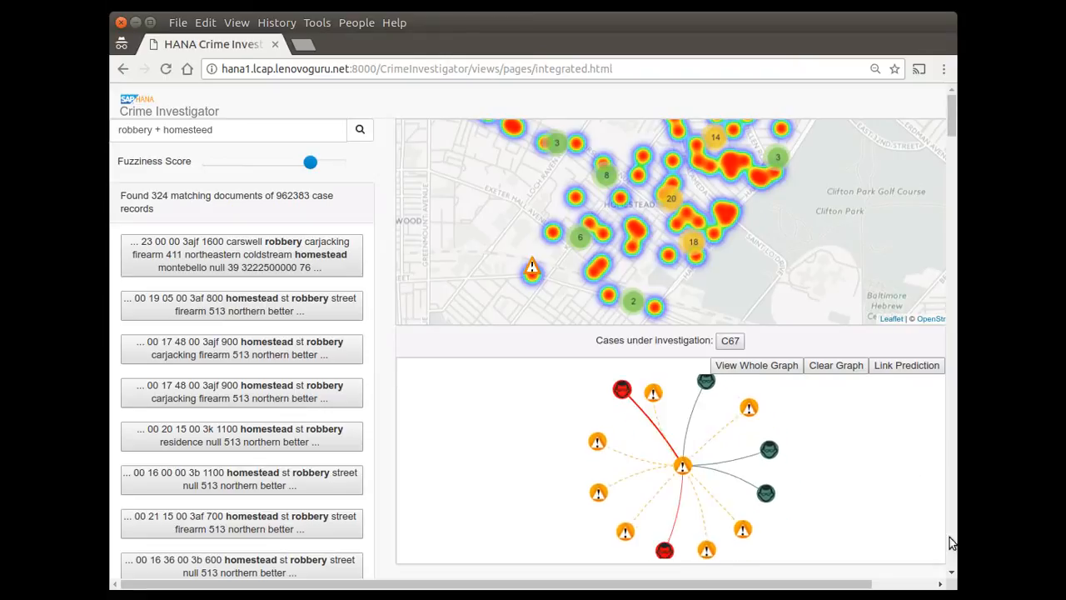